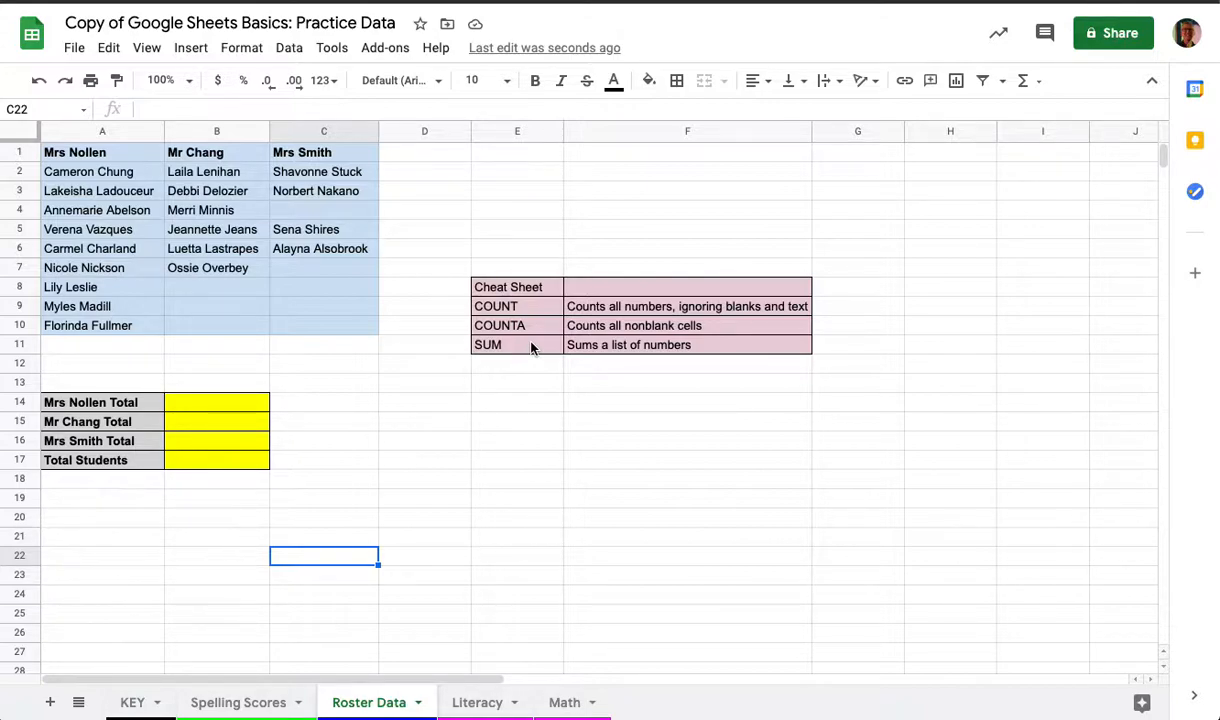
Enter a COUNTA formula over A2:A10 in B14 to count the first teacher's students, rejecting the suggested autofill
click(210, 402)
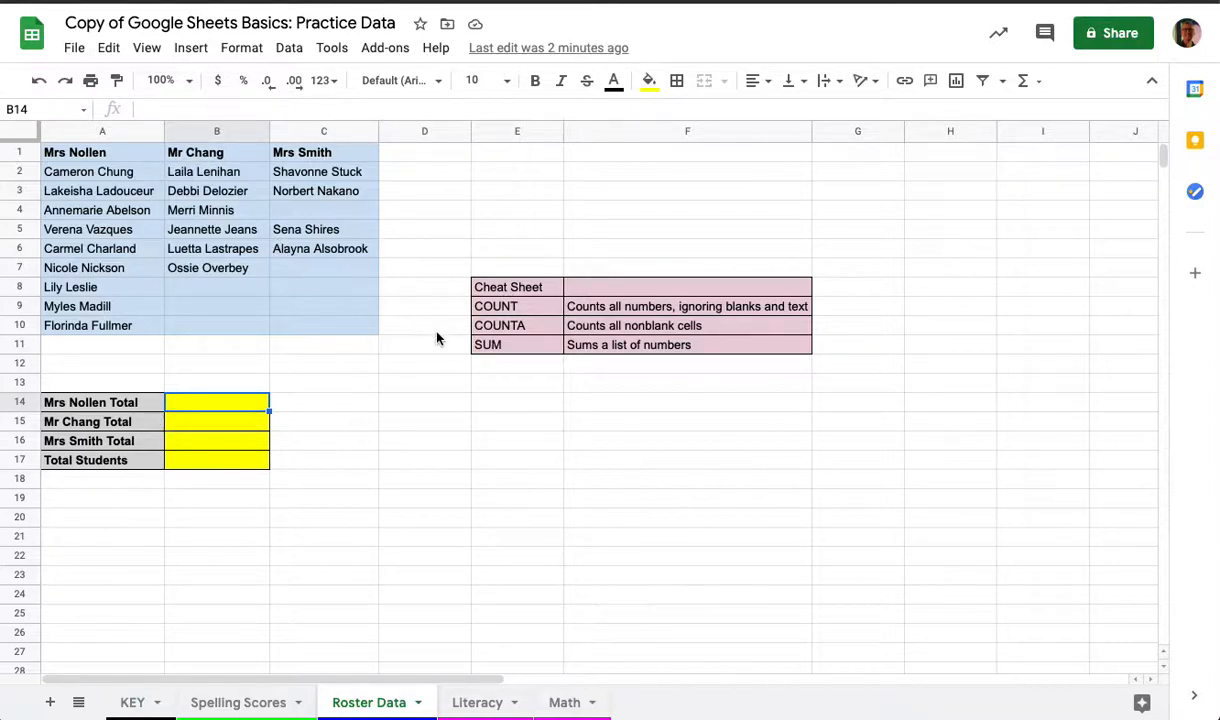
click(188, 463)
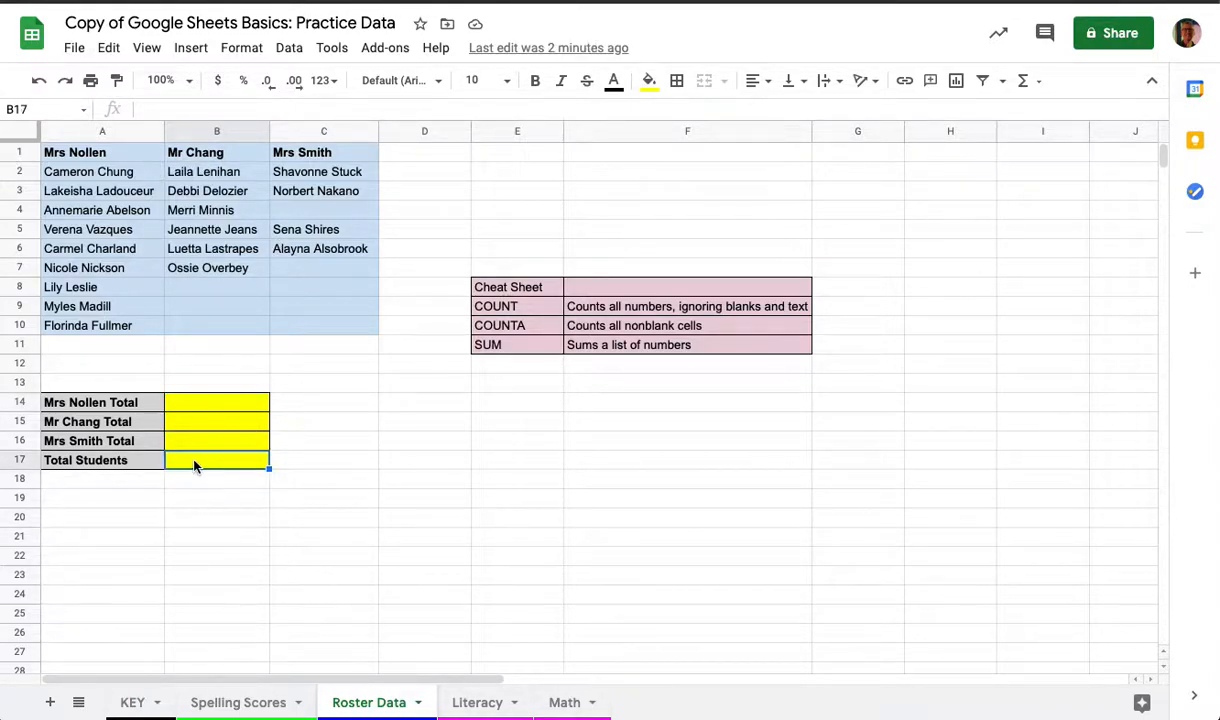
click(197, 409)
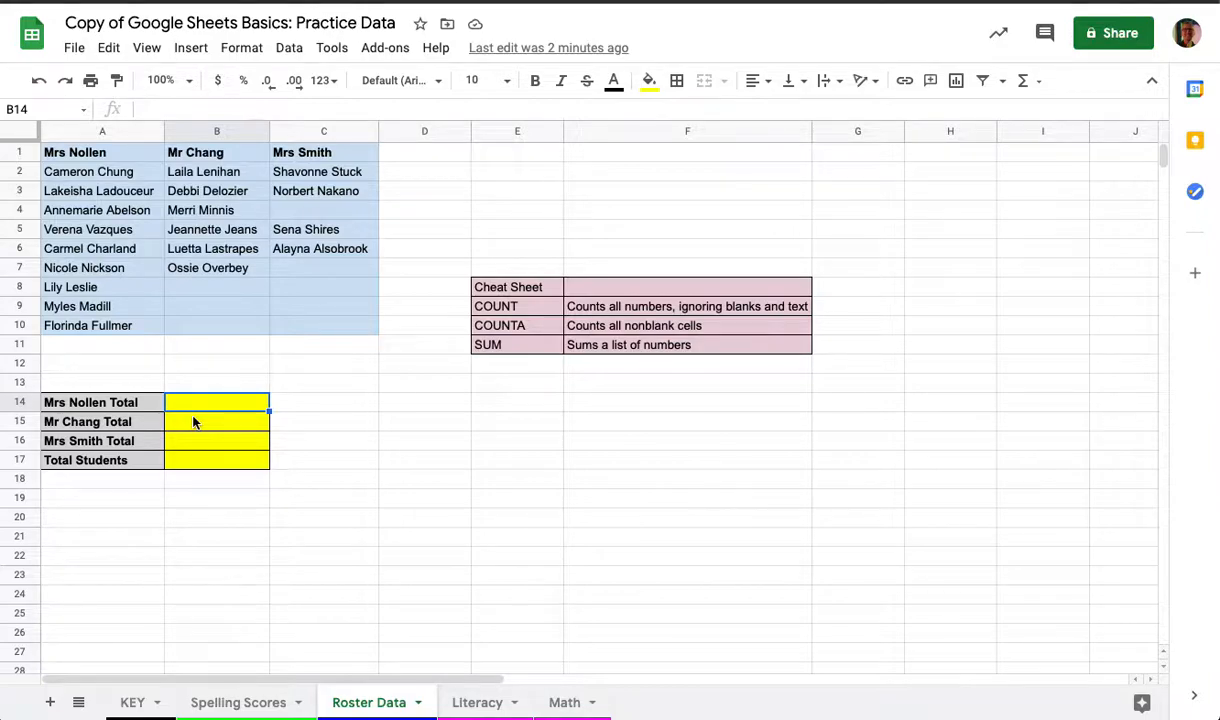
text(=)
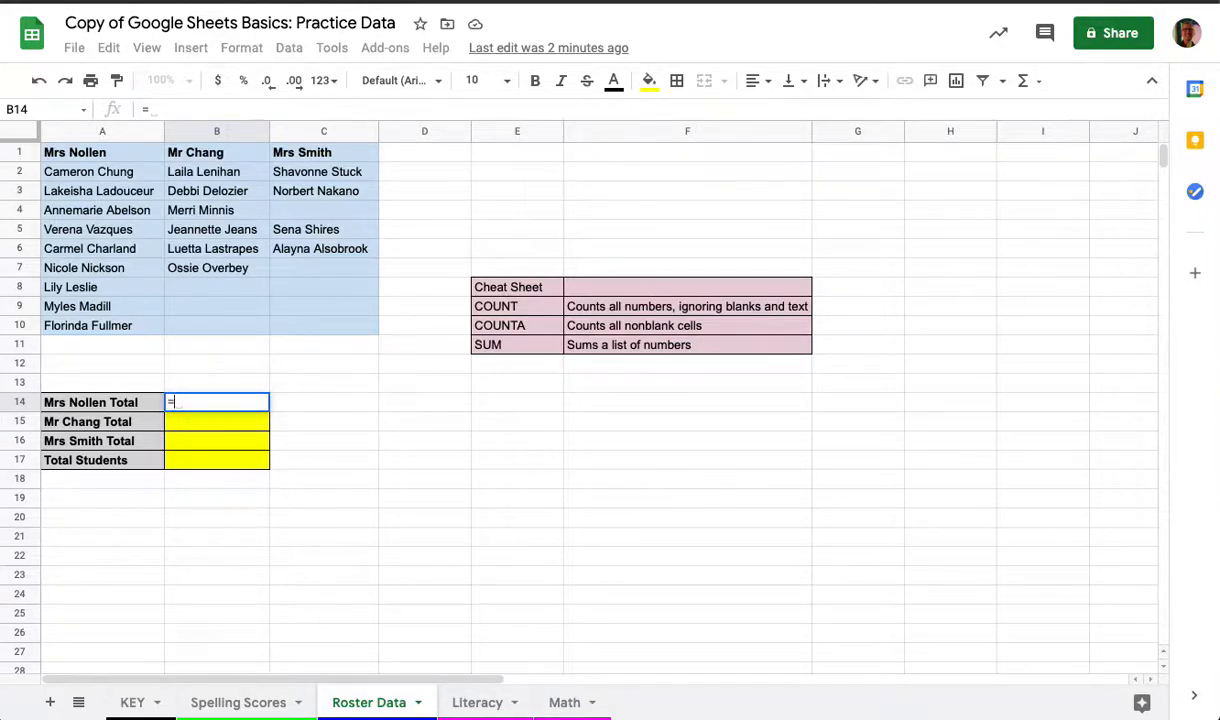
text(counta)
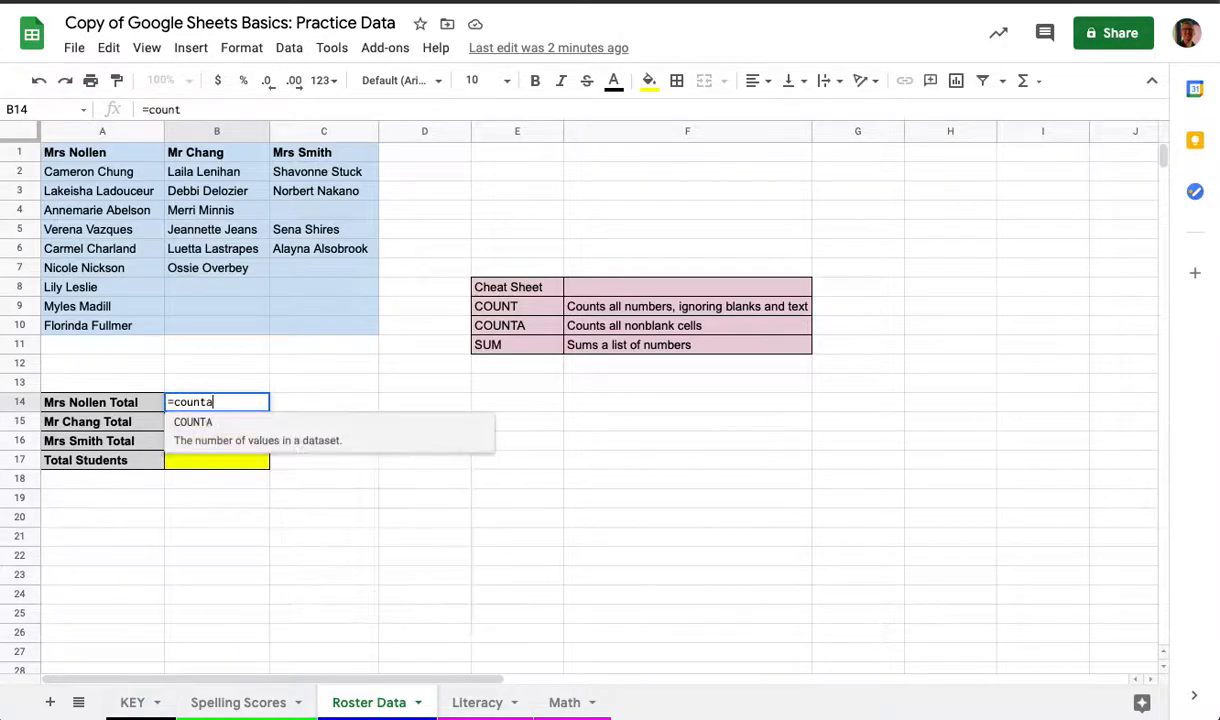
text(()
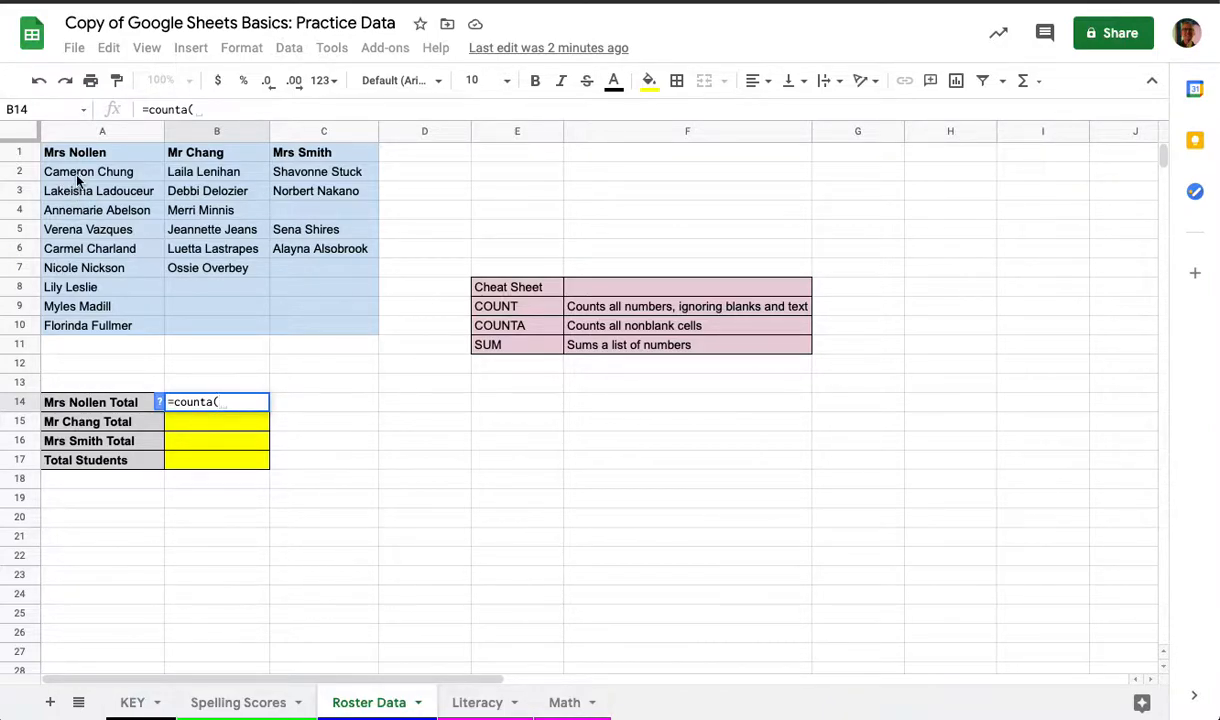
drag(78, 173, 85, 326)
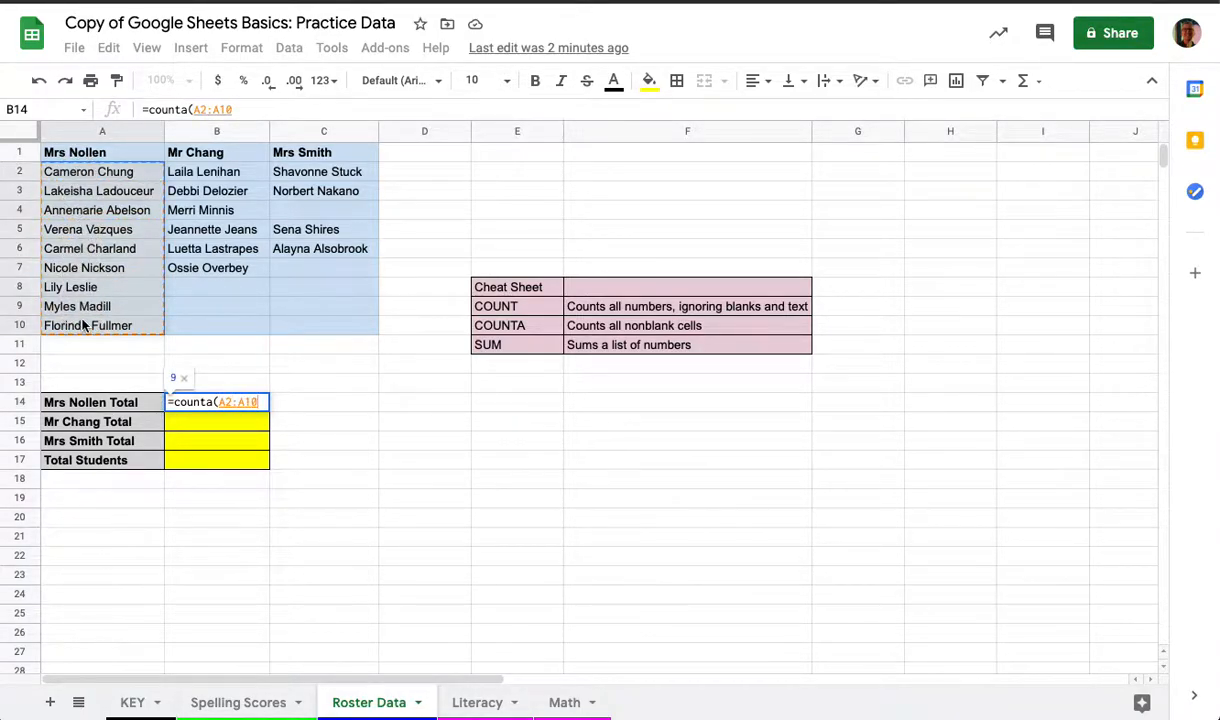
text())
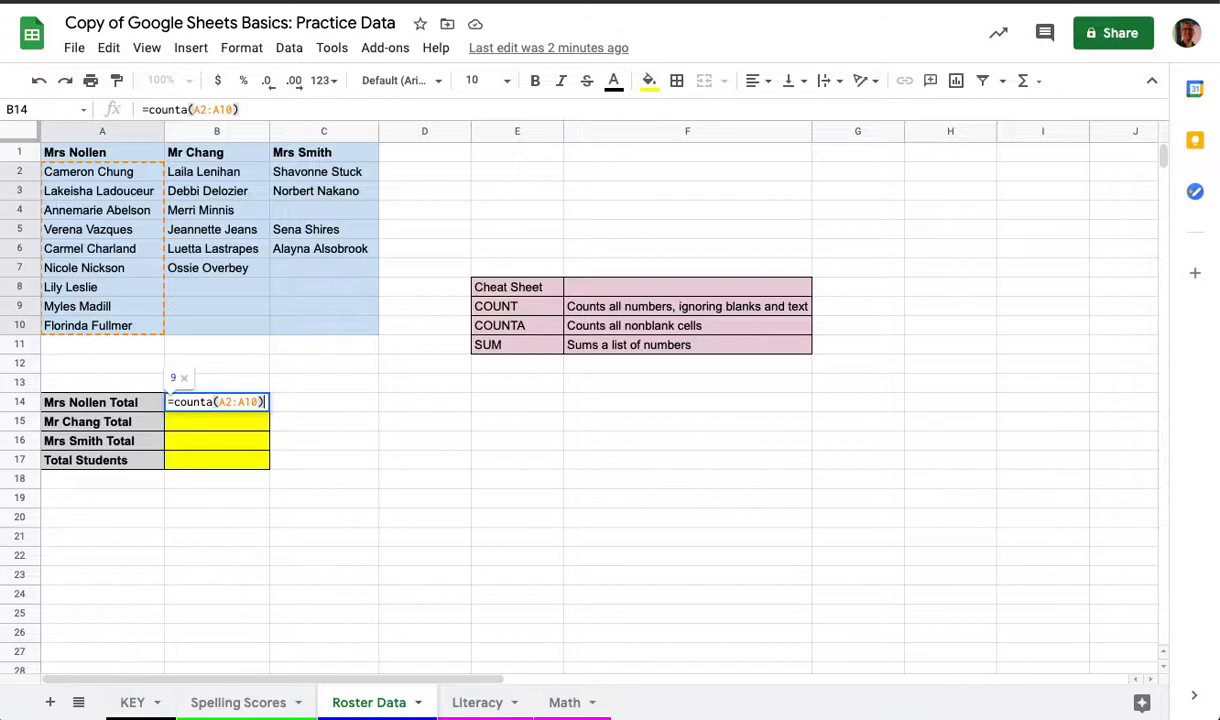
key(Return)
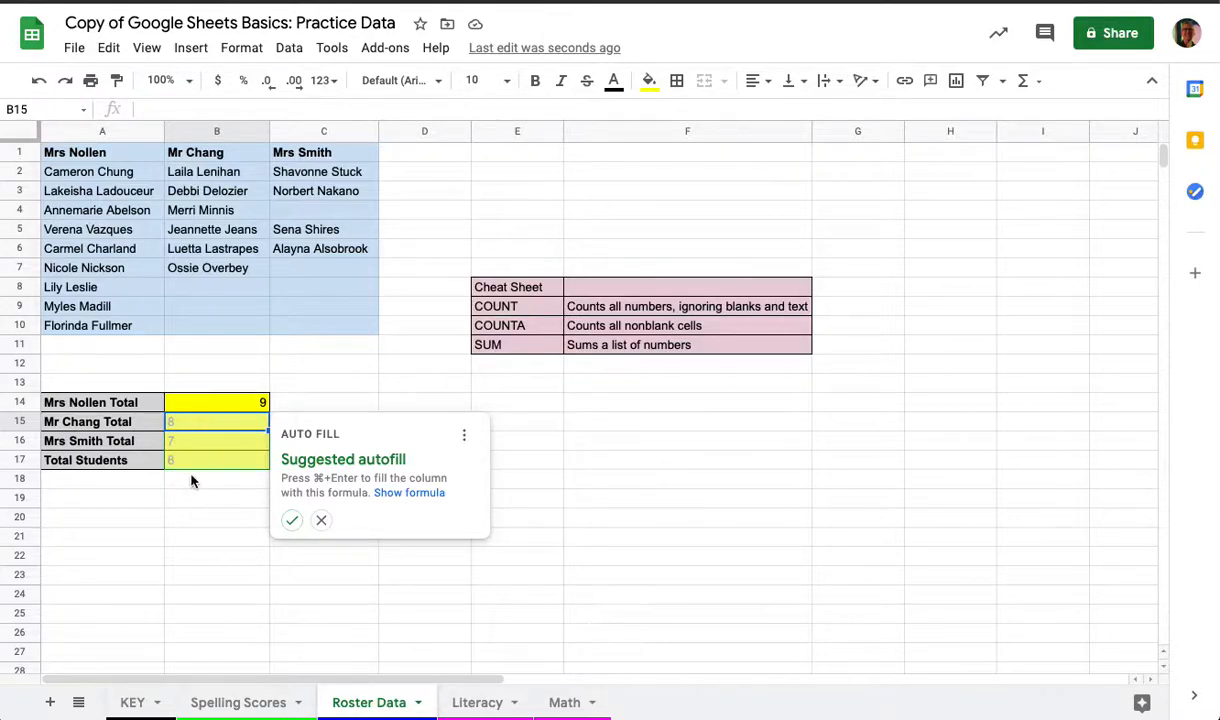
click(323, 522)
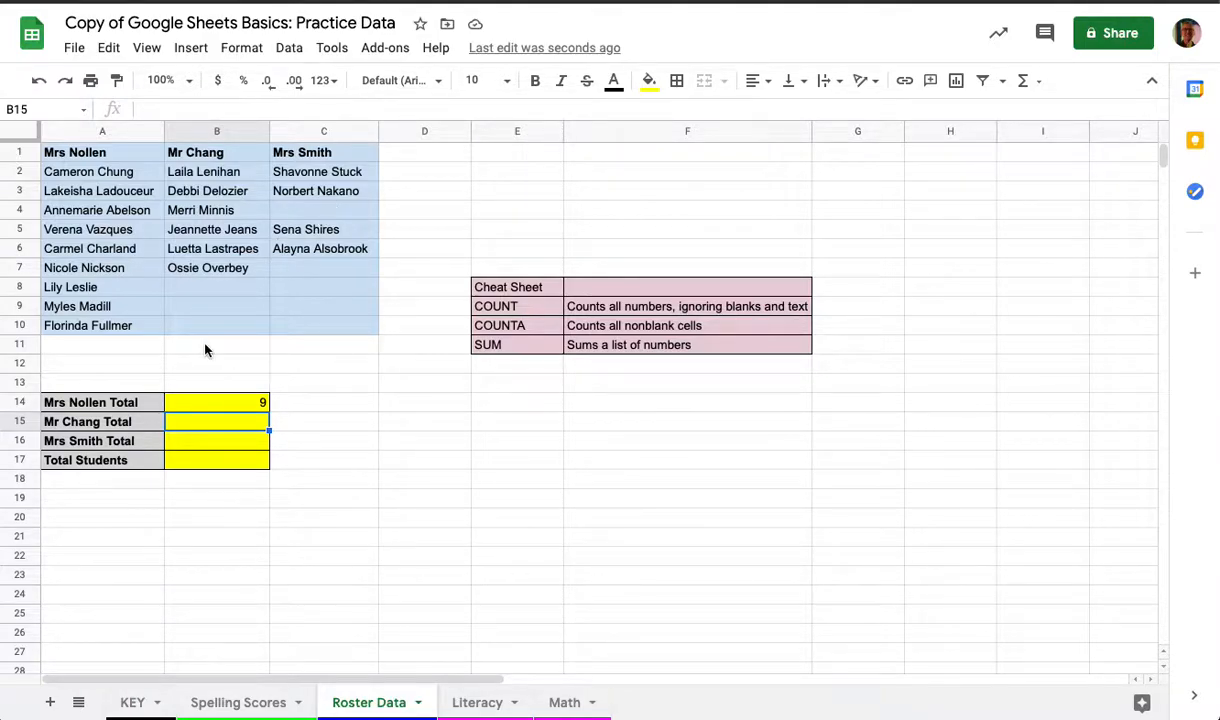
Count the second teacher's students in B15 with a COUNTA formula over B2:B10
text(=coun)
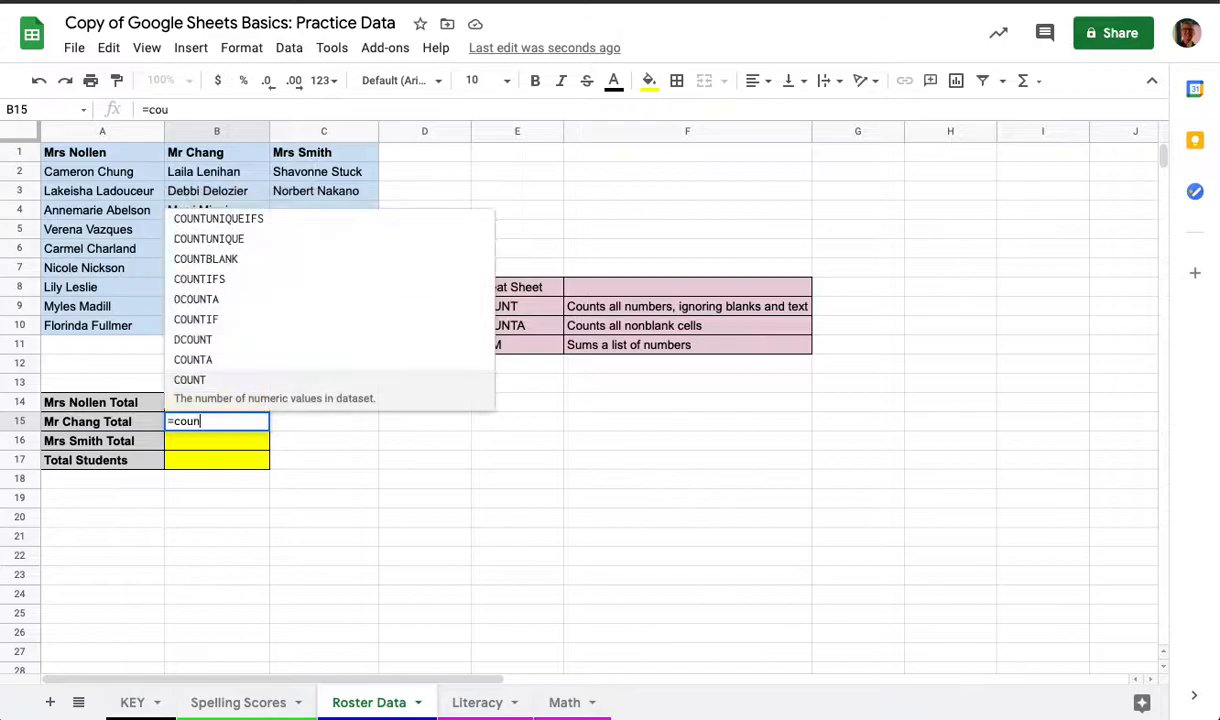
text(ta()
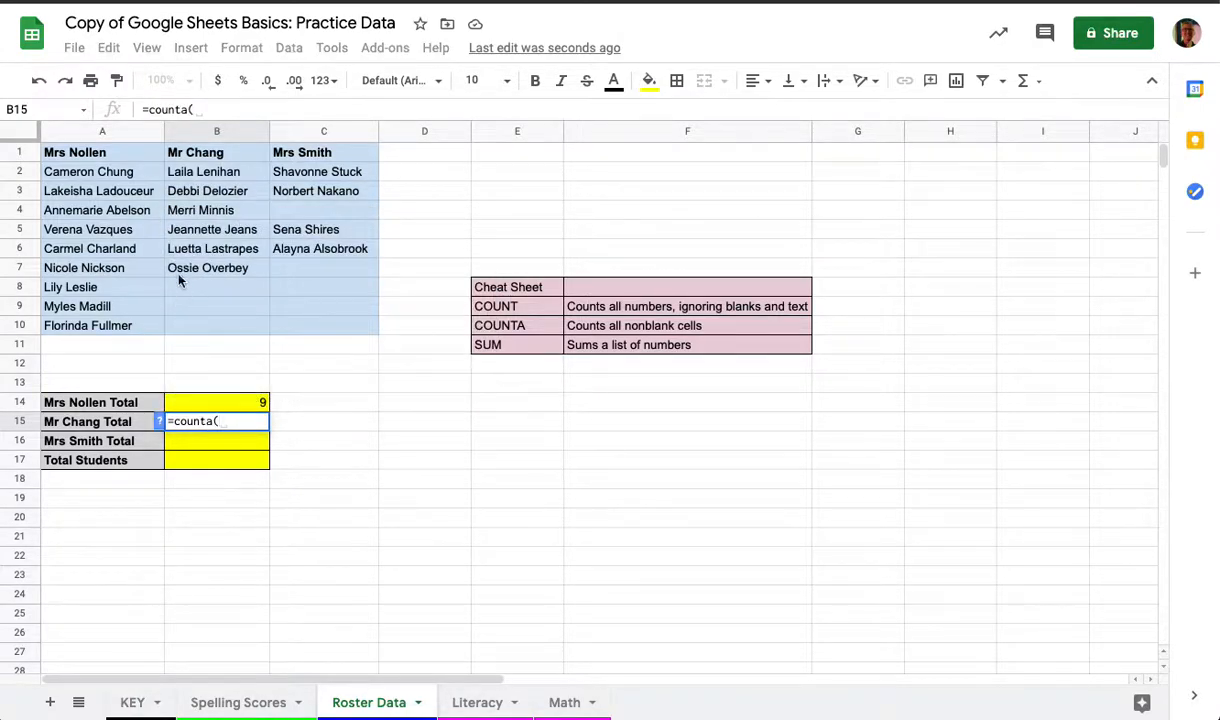
drag(196, 174, 207, 330)
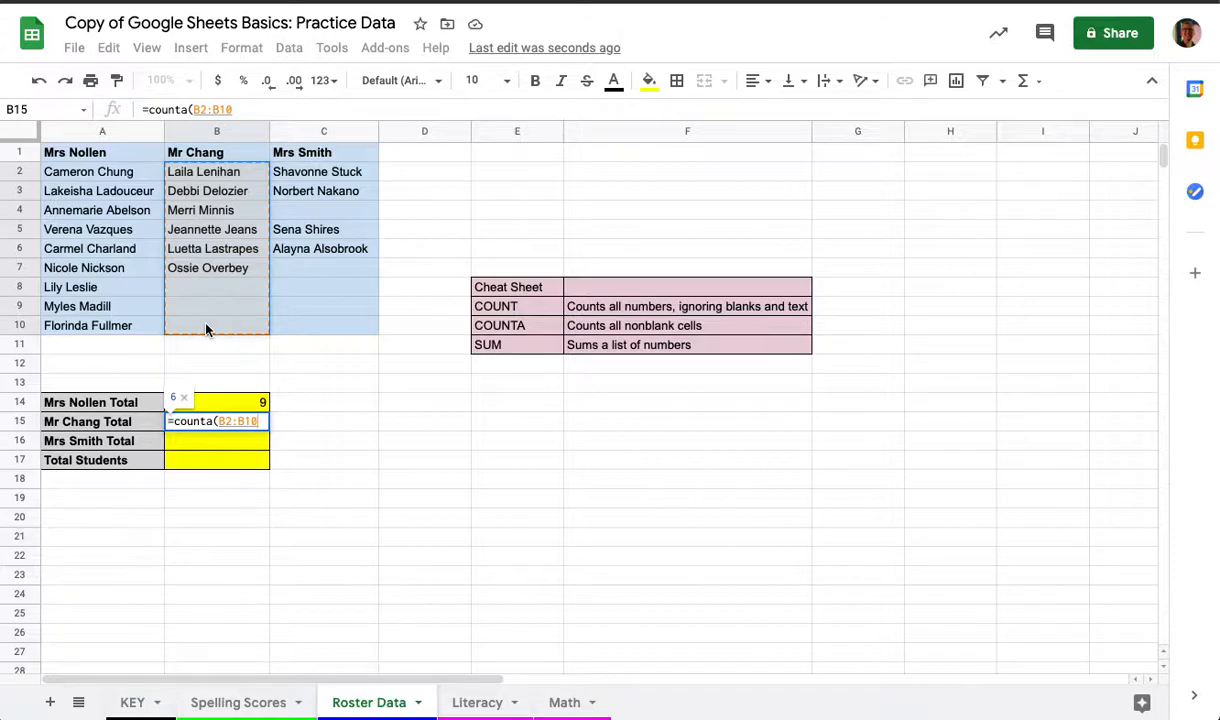
text())
key(Return)
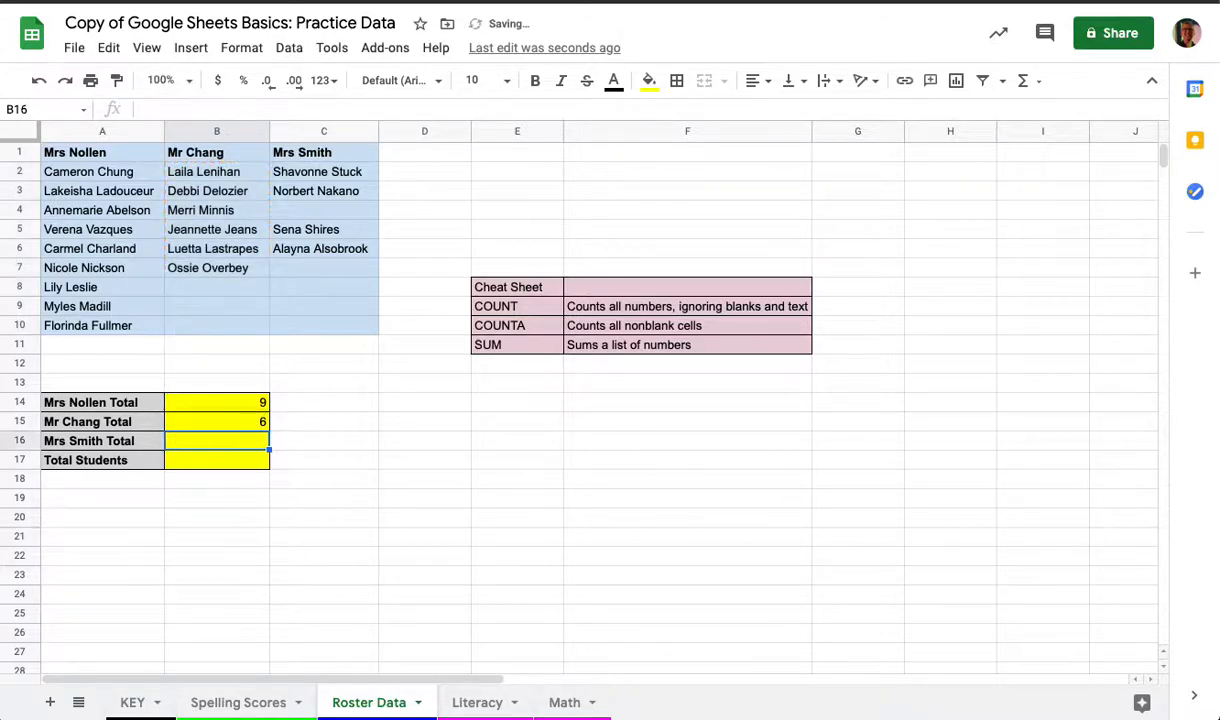
Count the third teacher's students in B16 with a COUNTA formula over C2:C10
text(=counta()
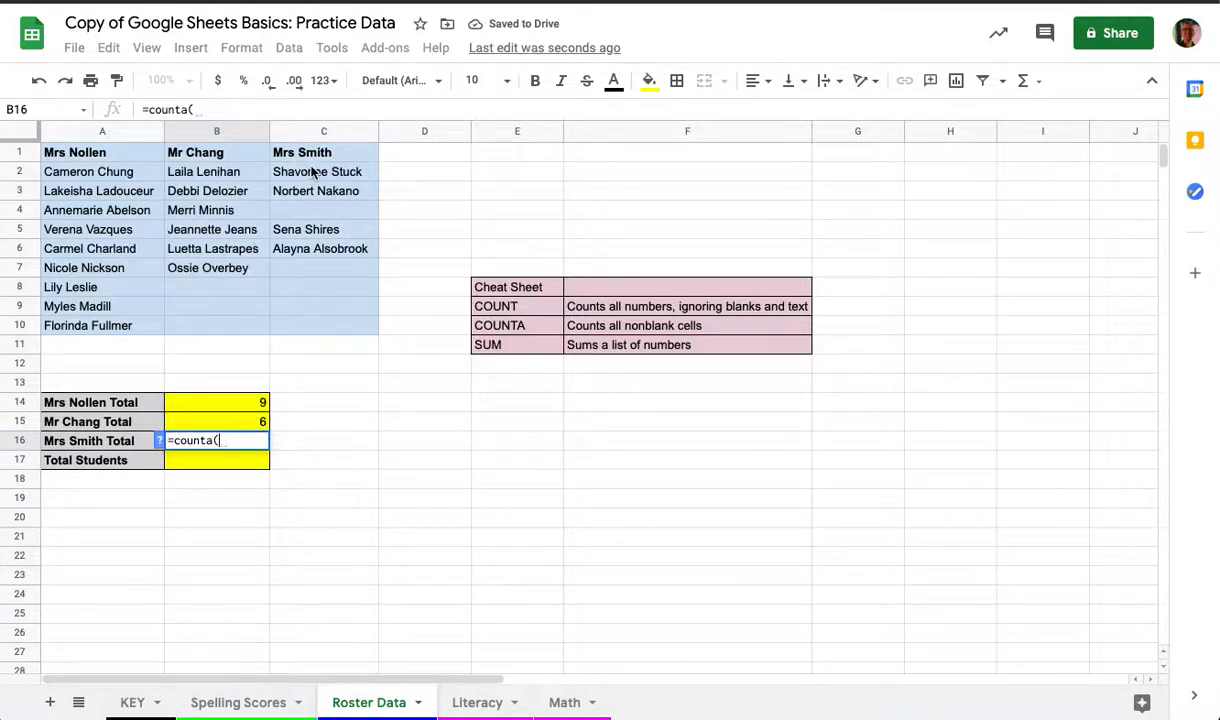
drag(310, 171, 320, 330)
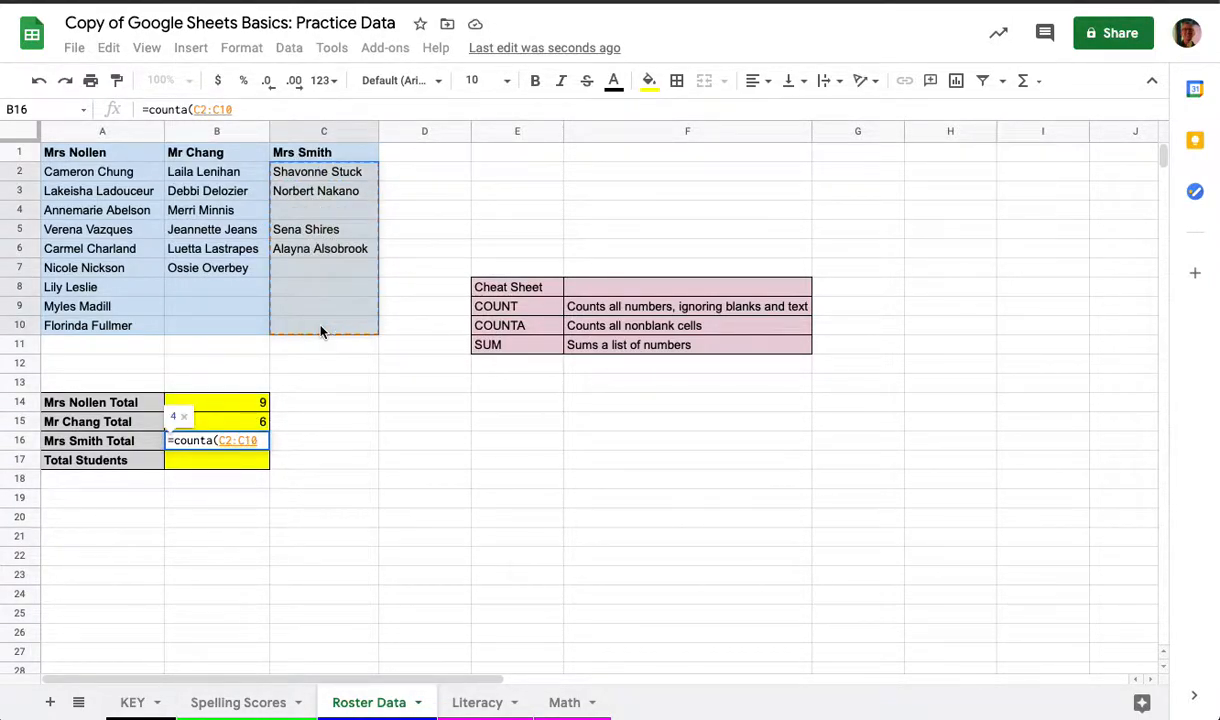
text())
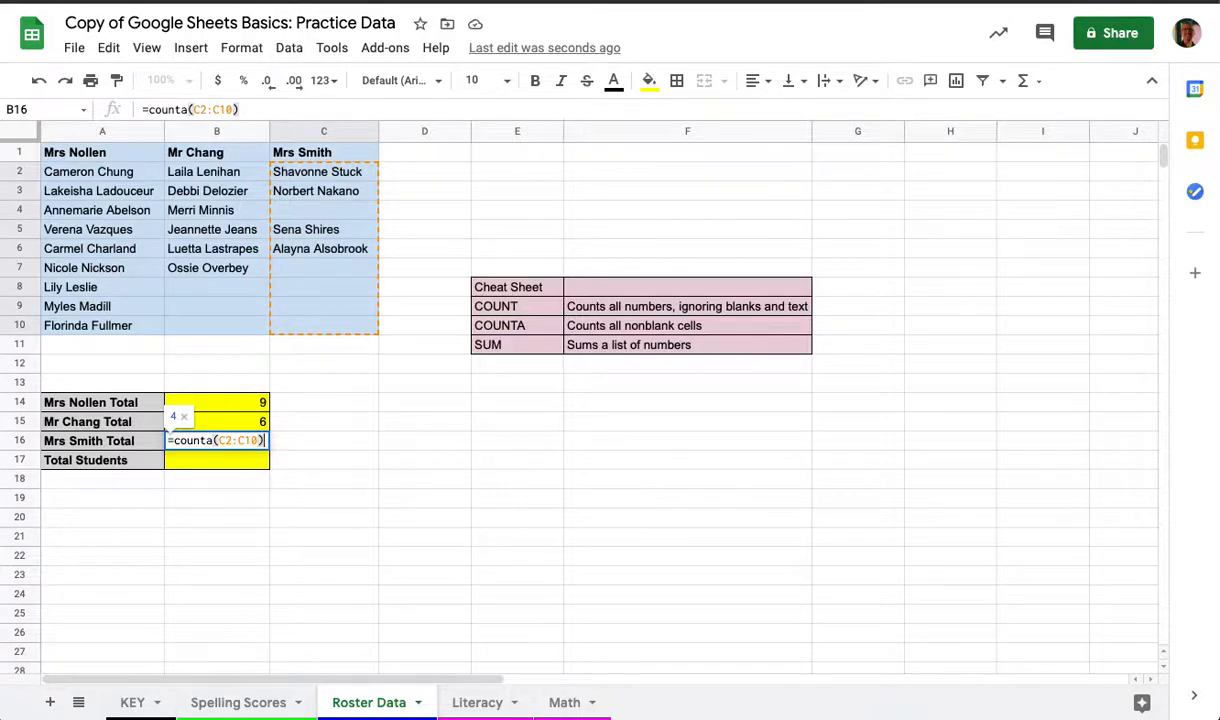
key(Return)
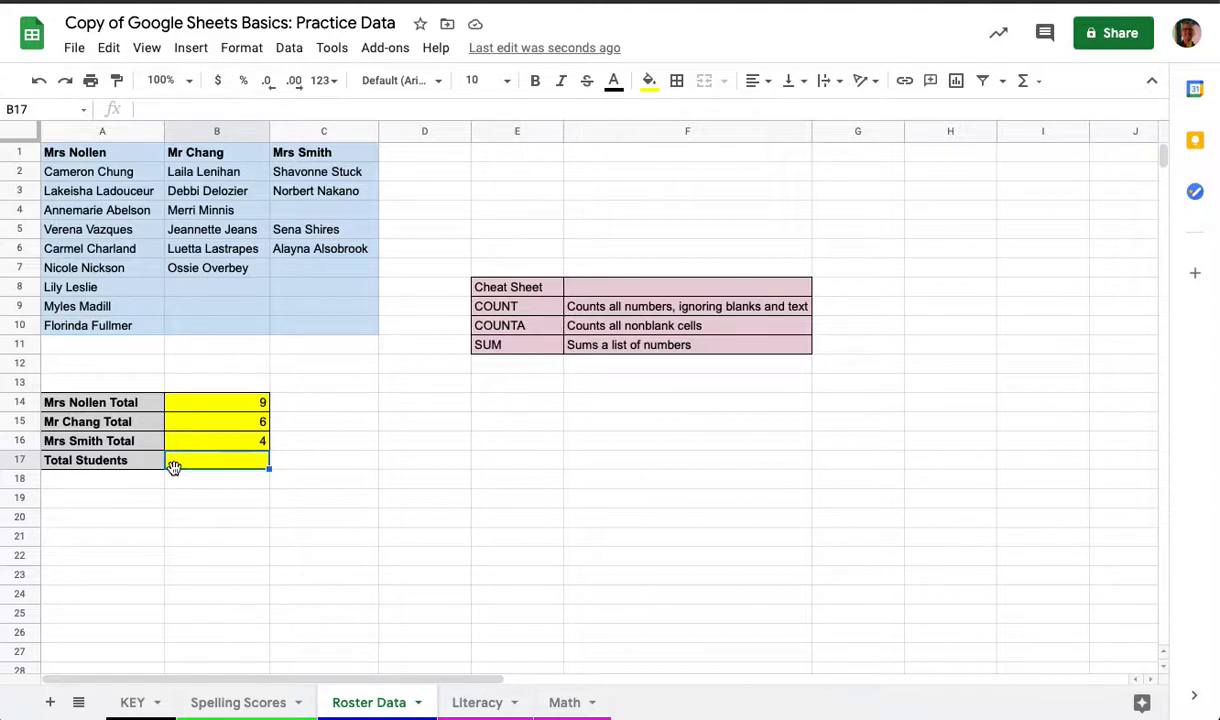
Enter a COUNTA formula over the whole roster A2:C10 in the Total Students cell B17, and clear the cell again
text(=counta)
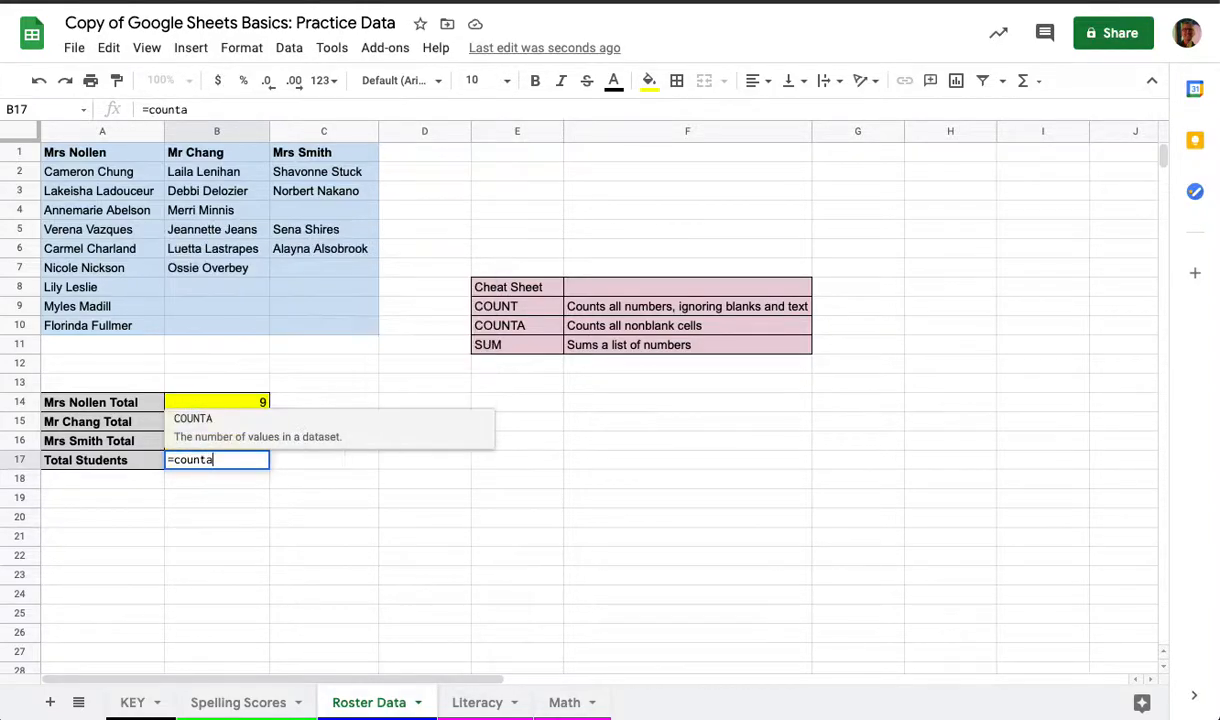
text(()
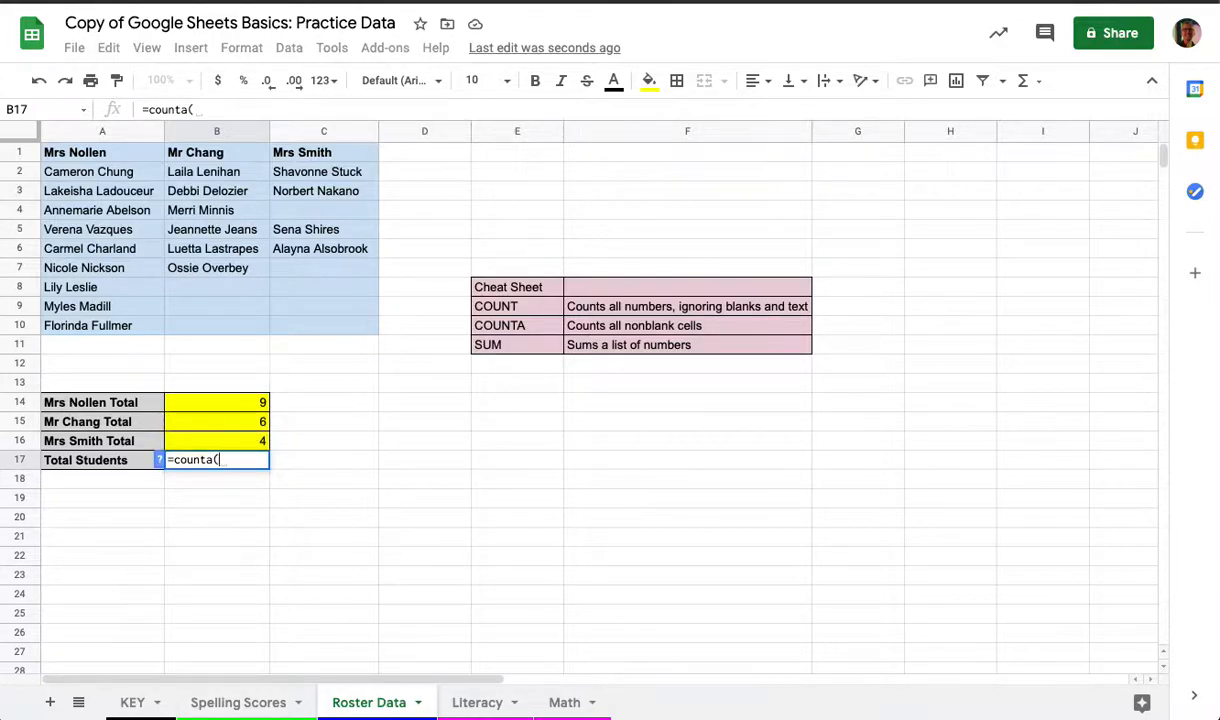
drag(66, 173, 318, 332)
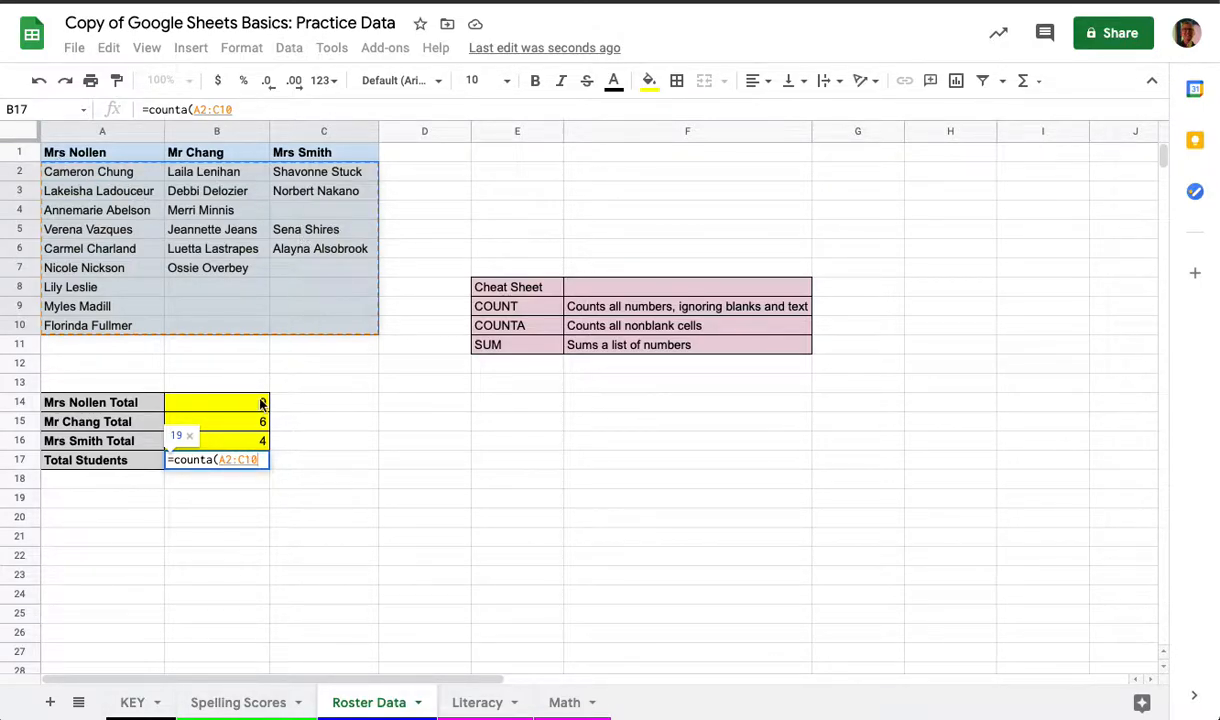
key(Return)
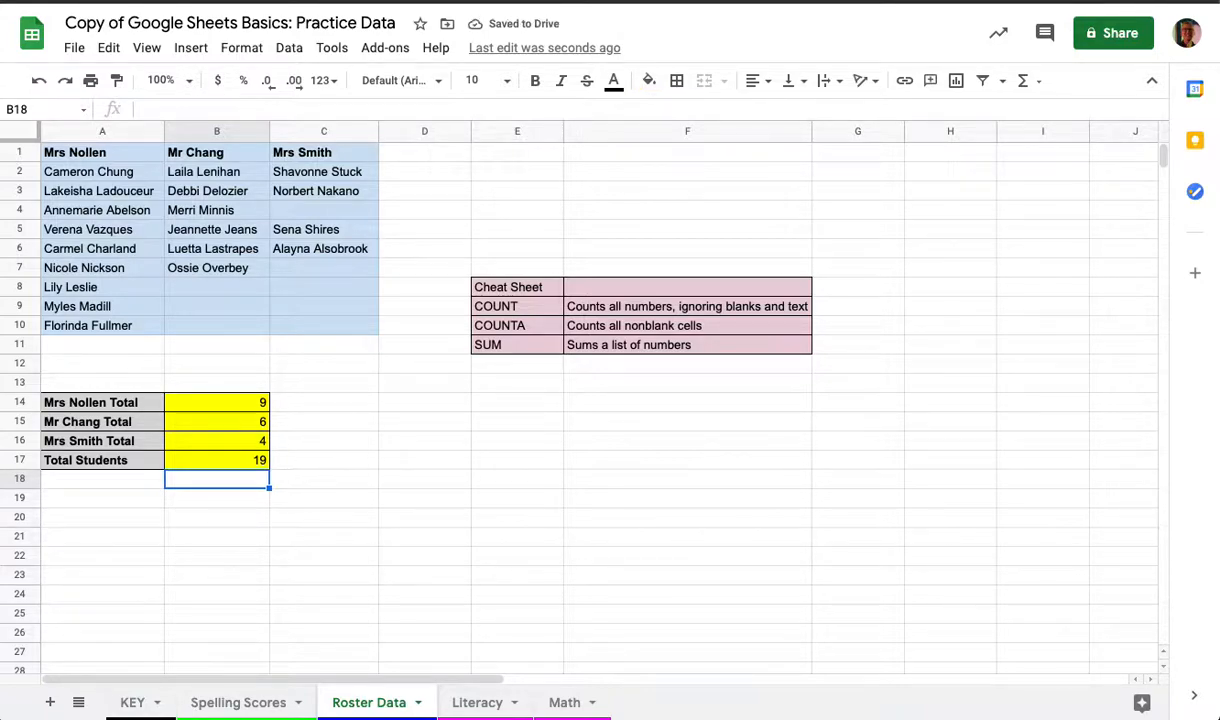
key(Up)
key(Delete)
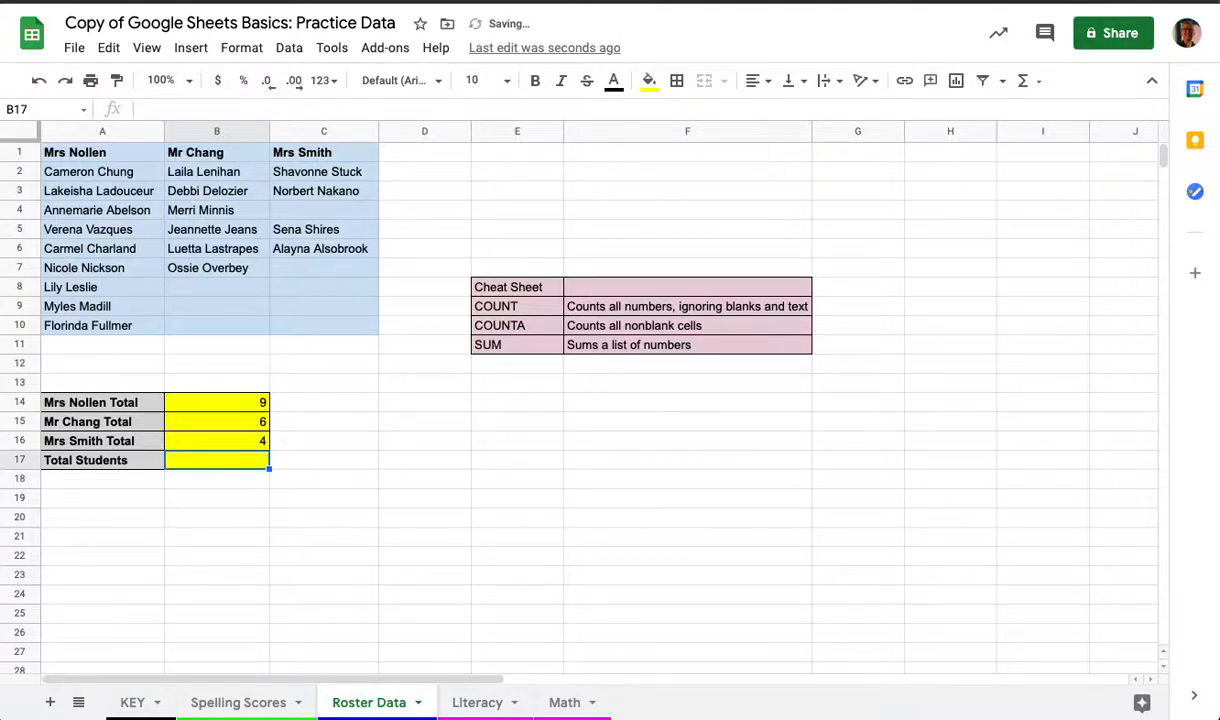
Calculate Total Students in B17 with a SUM formula over the class totals B14:B16
text(=)
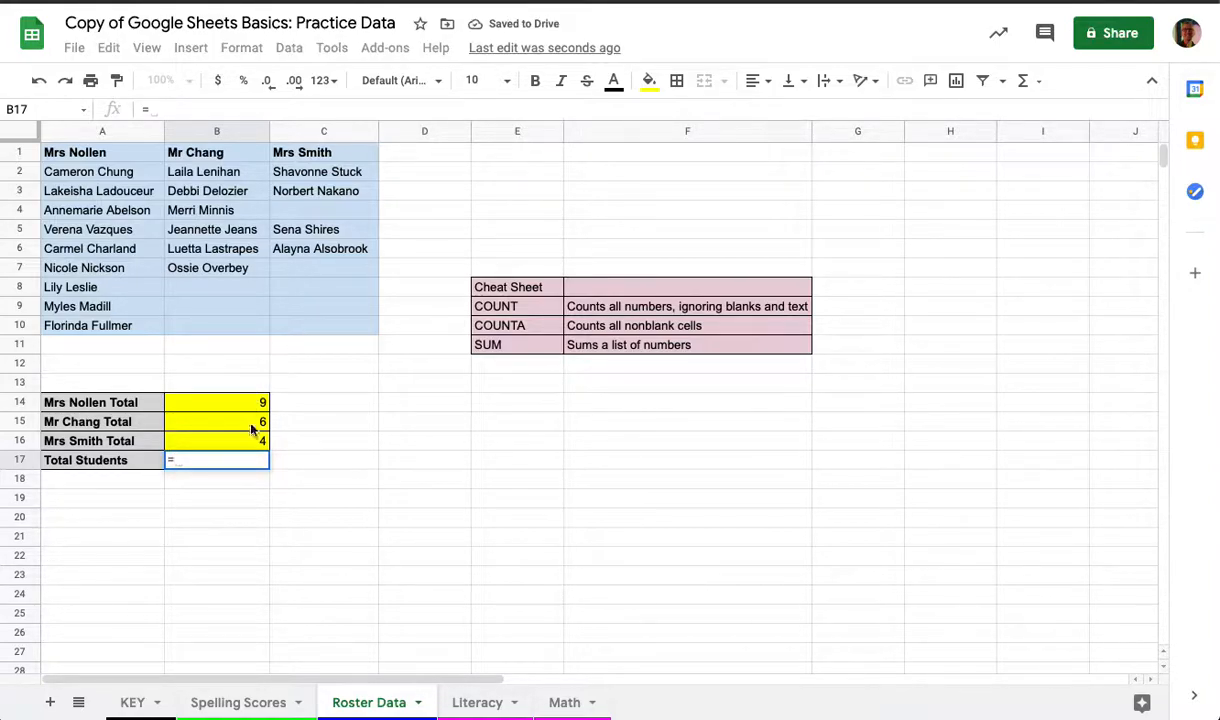
text(sum)
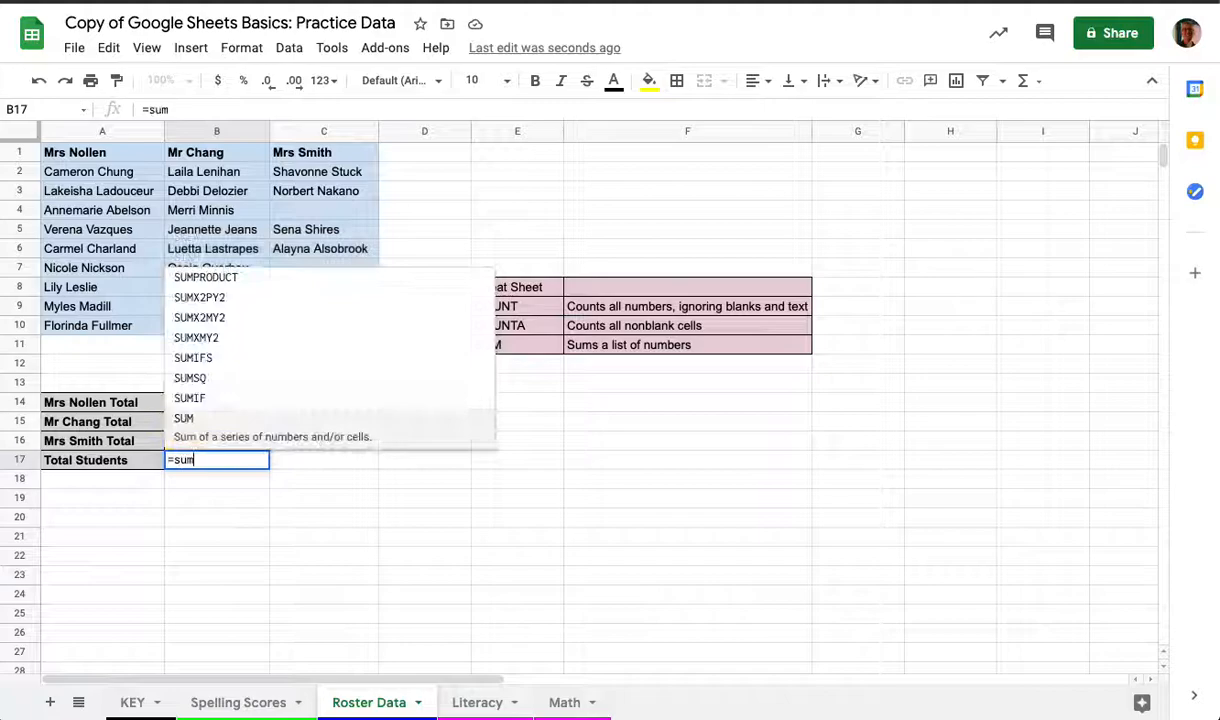
text(()
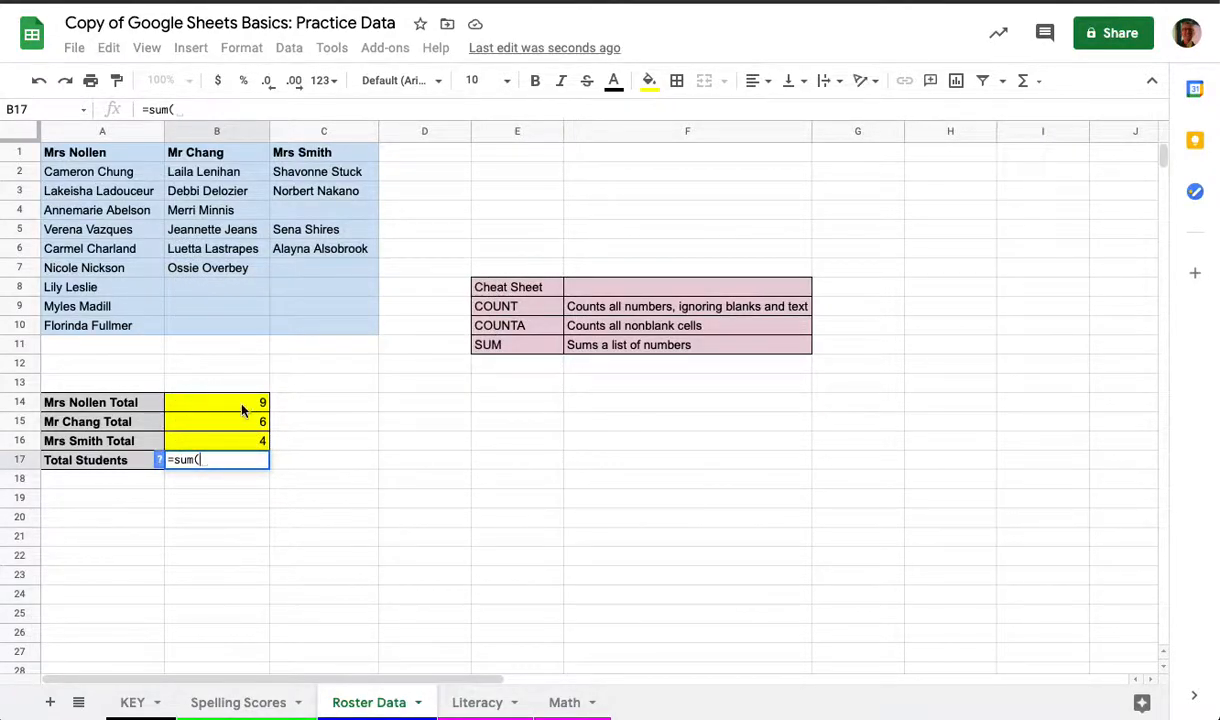
drag(223, 404, 225, 445)
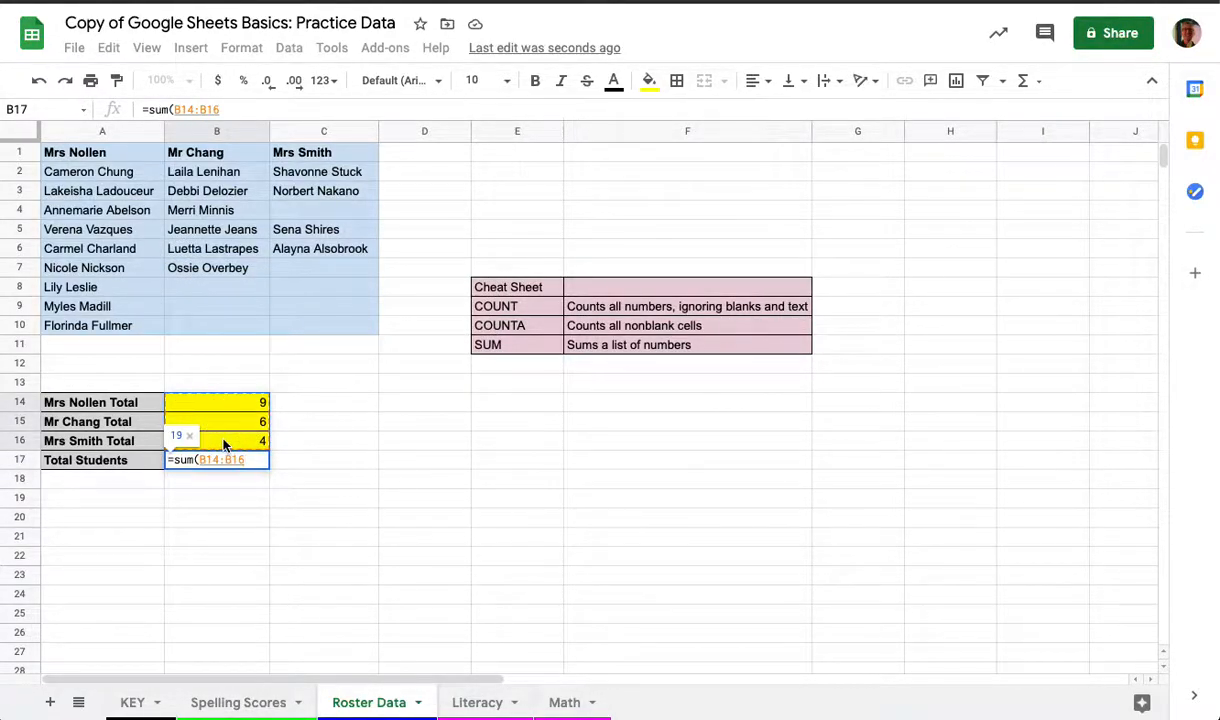
text())
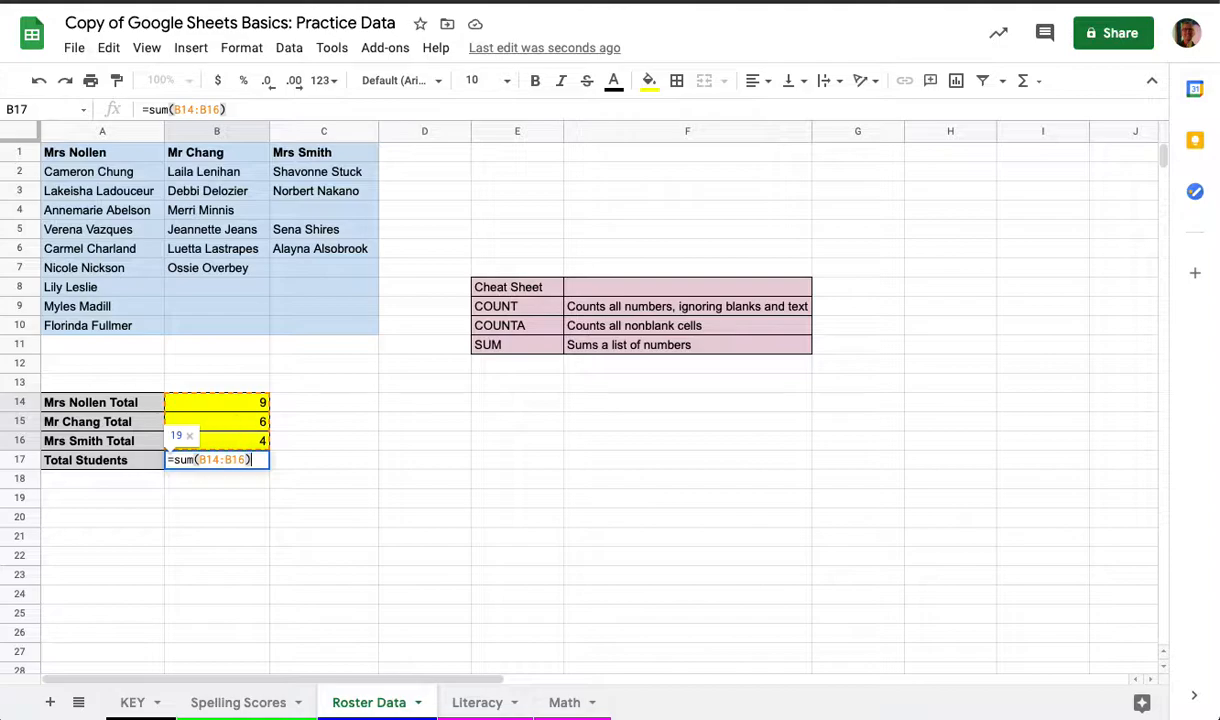
key(Return)
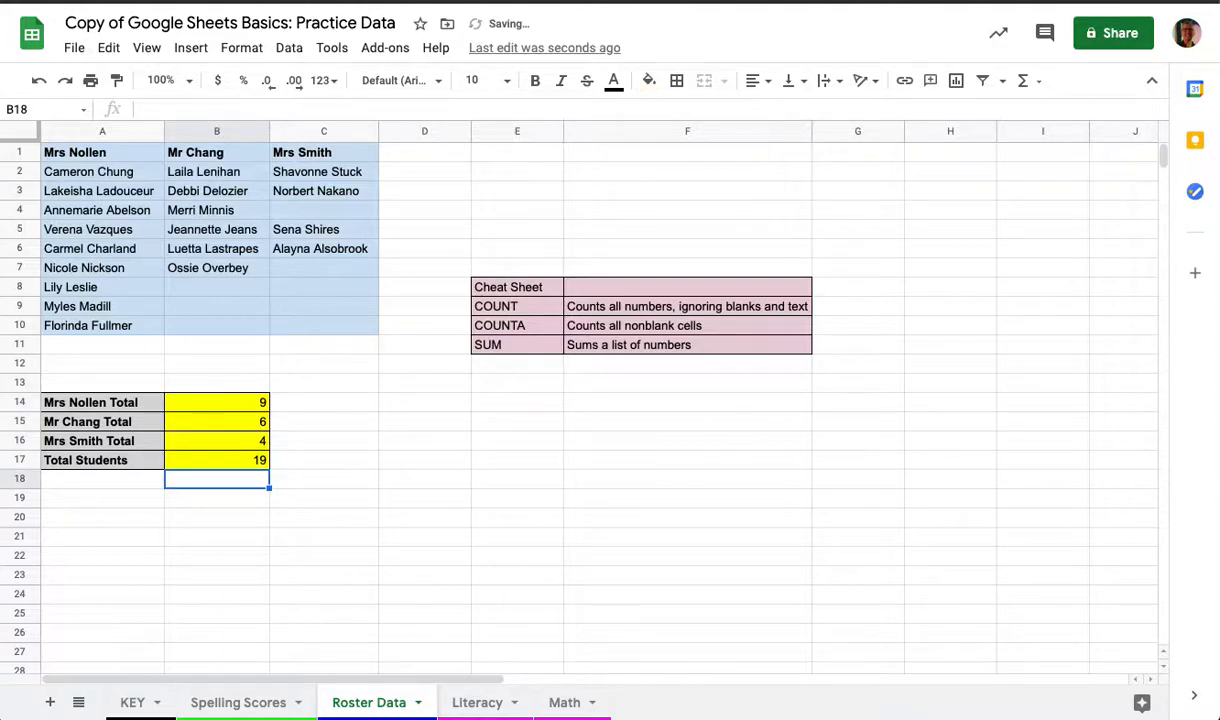